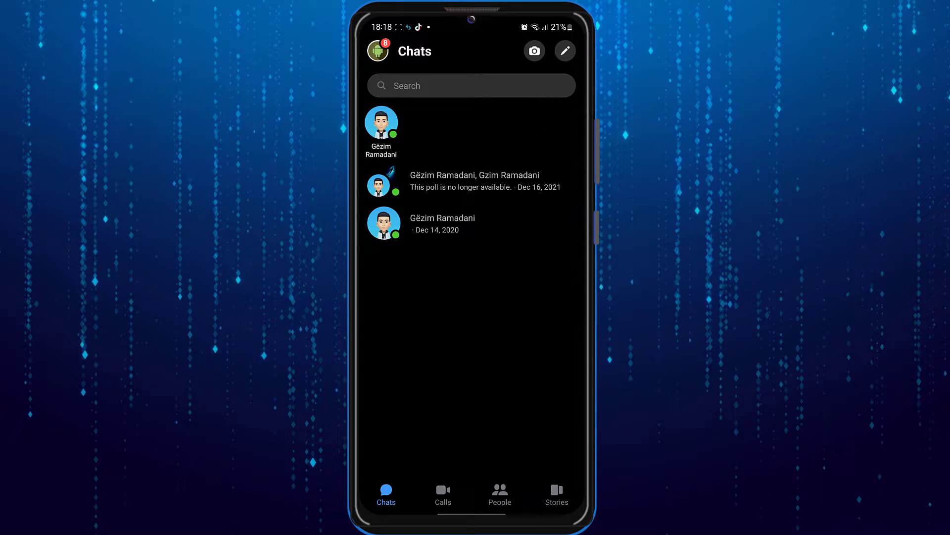
After briefly opening search, open Phone contacts from your profile settings, with uploading off
{"action": "left_click", "coordinate": [502, 87]}
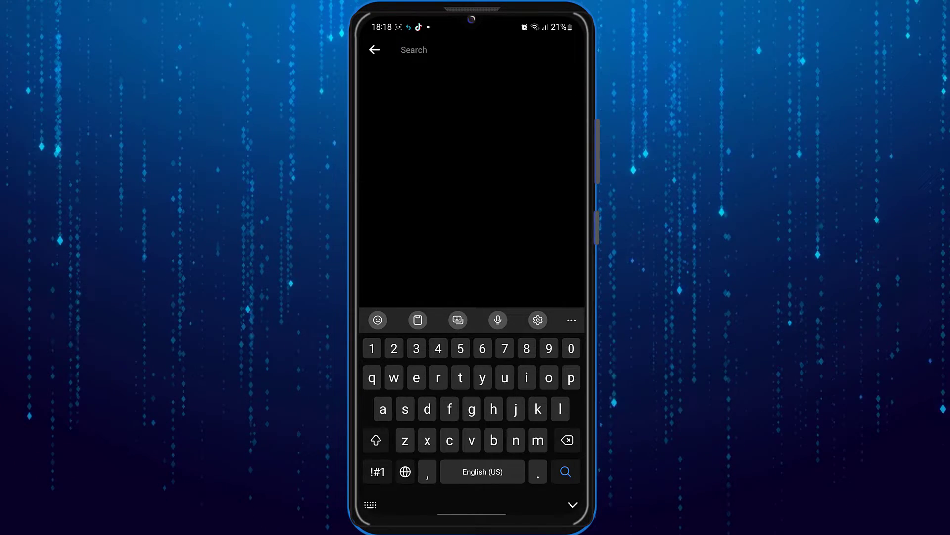
{"action": "left_click", "coordinate": [375, 49]}
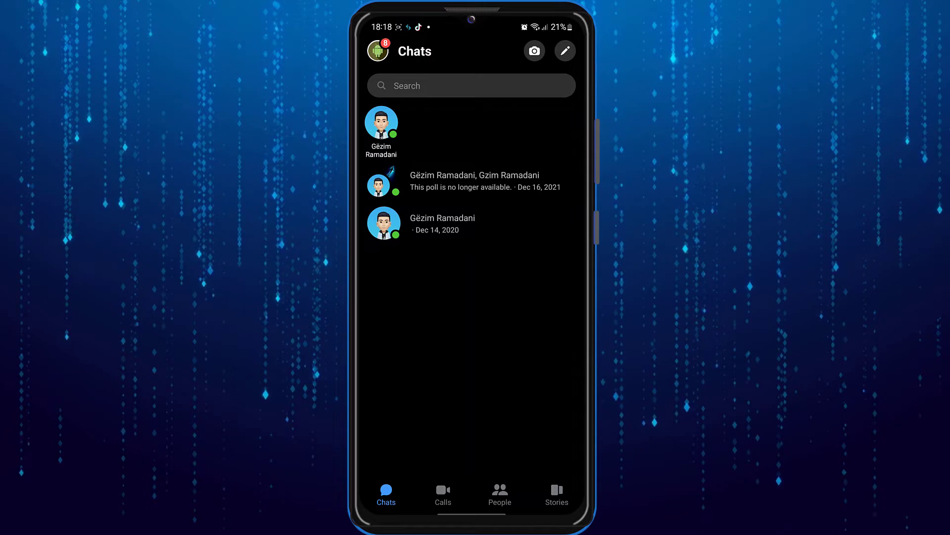
{"action": "left_click", "coordinate": [378, 51]}
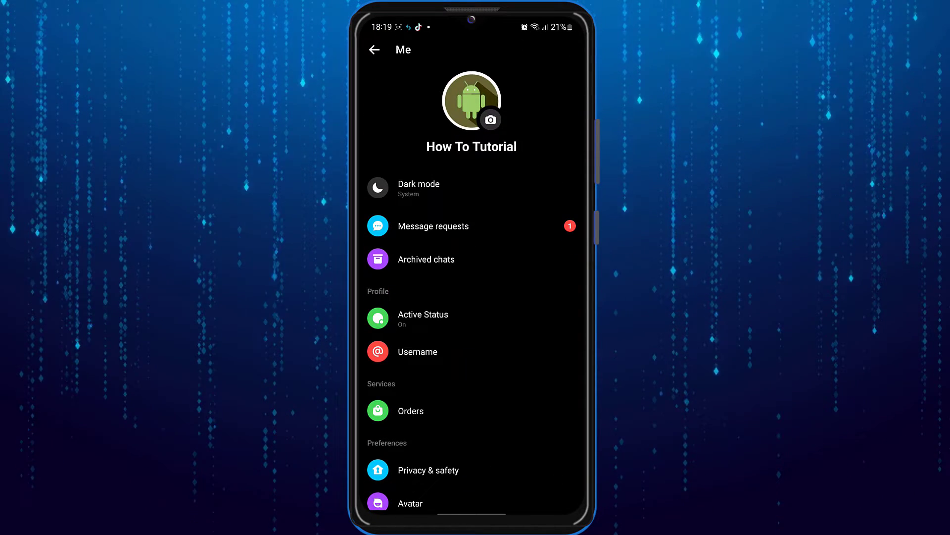
{"action": "scroll", "coordinate": [446, 334], "scroll_direction": "down", "scroll_amount": 5}
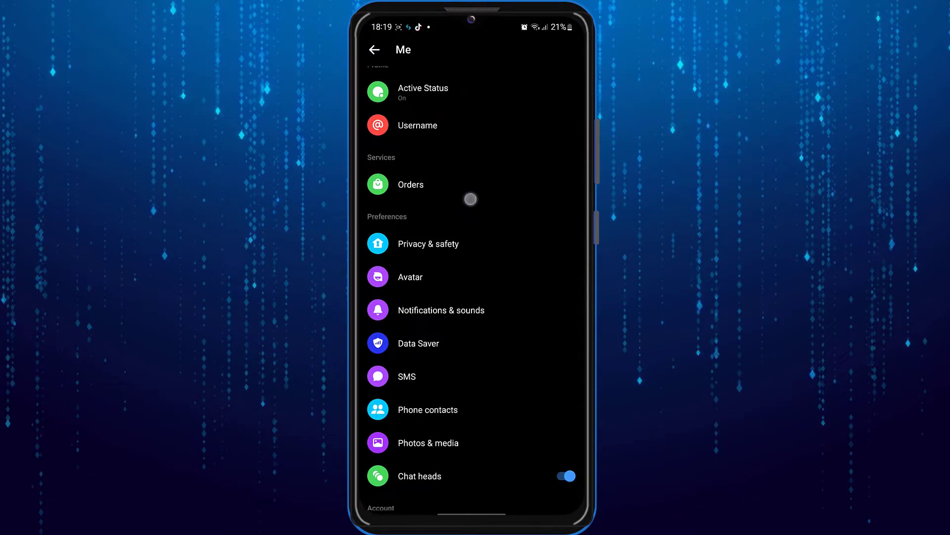
{"action": "left_click", "coordinate": [428, 321]}
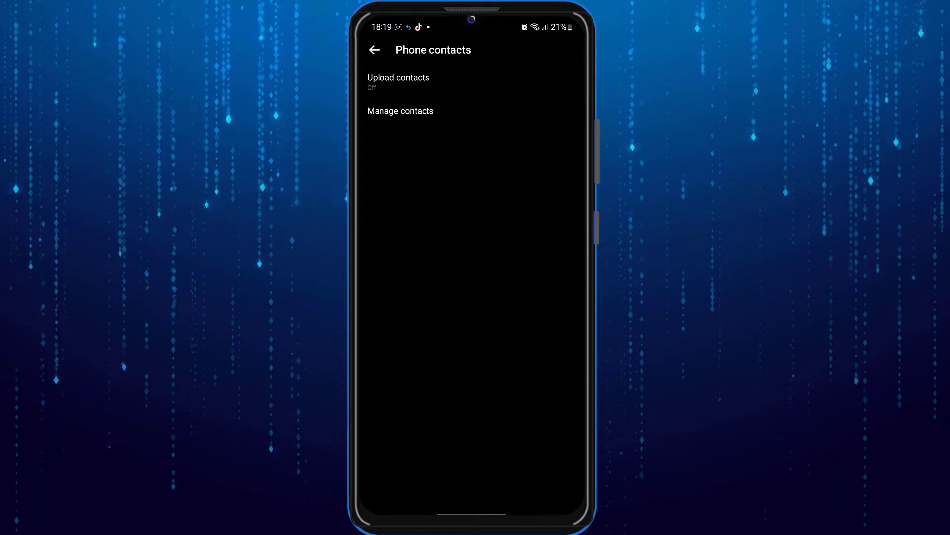
Check Upload contacts but leave it off, then open Manage contacts
{"action": "left_click", "coordinate": [430, 82]}
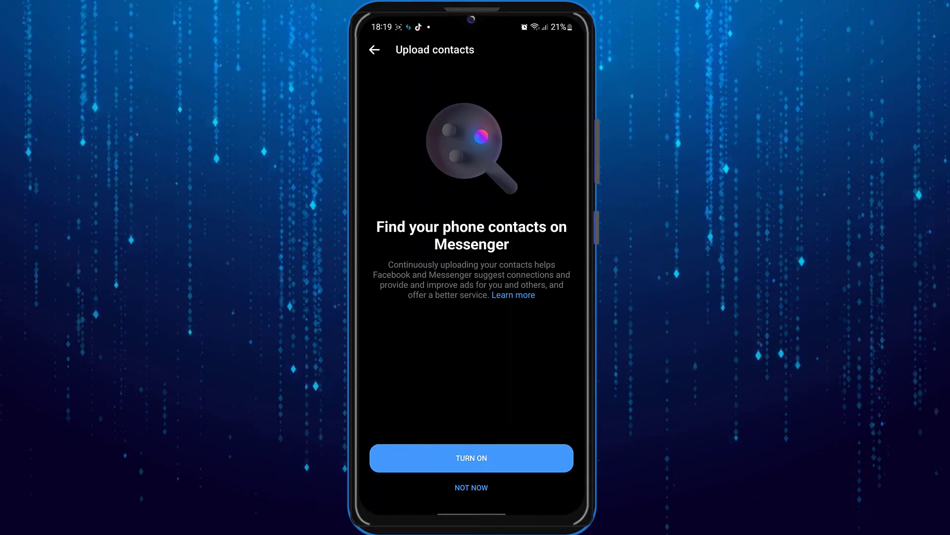
{"action": "left_click", "coordinate": [375, 49]}
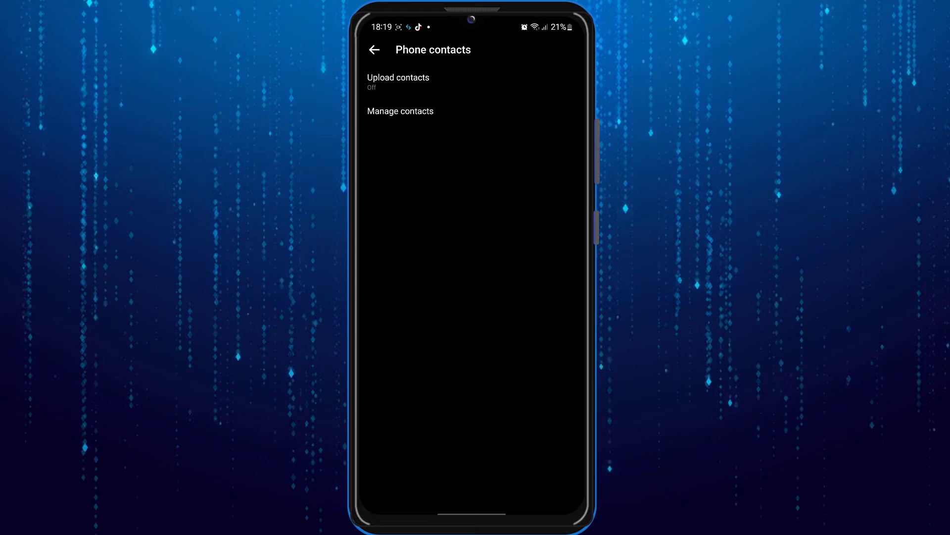
{"action": "left_click", "coordinate": [400, 110]}
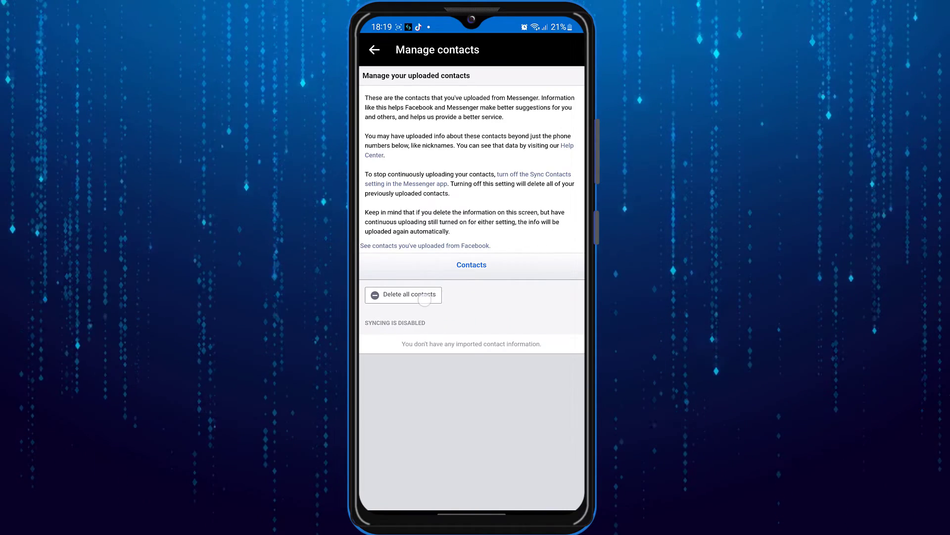
Delete all imported contacts and go back to Phone contacts settings
{"action": "left_click", "coordinate": [409, 295]}
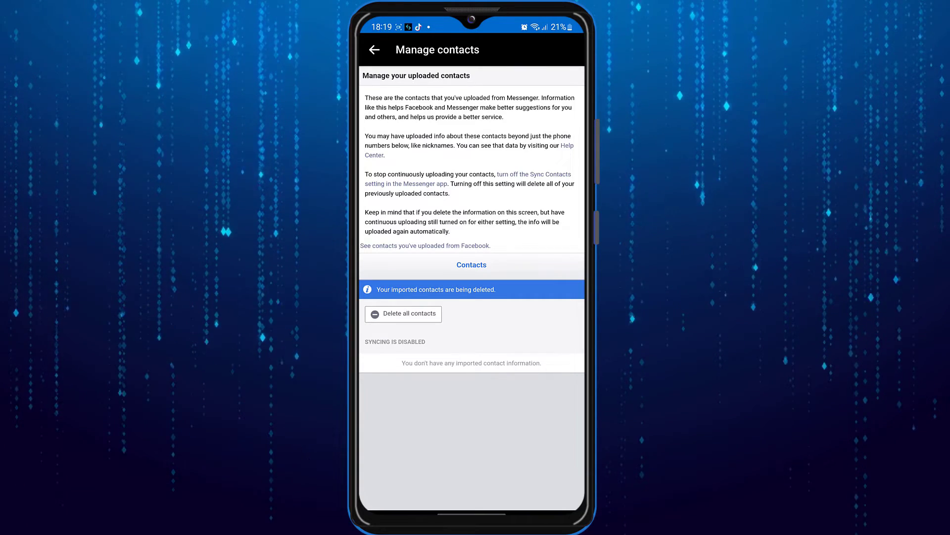
{"action": "left_click", "coordinate": [374, 49]}
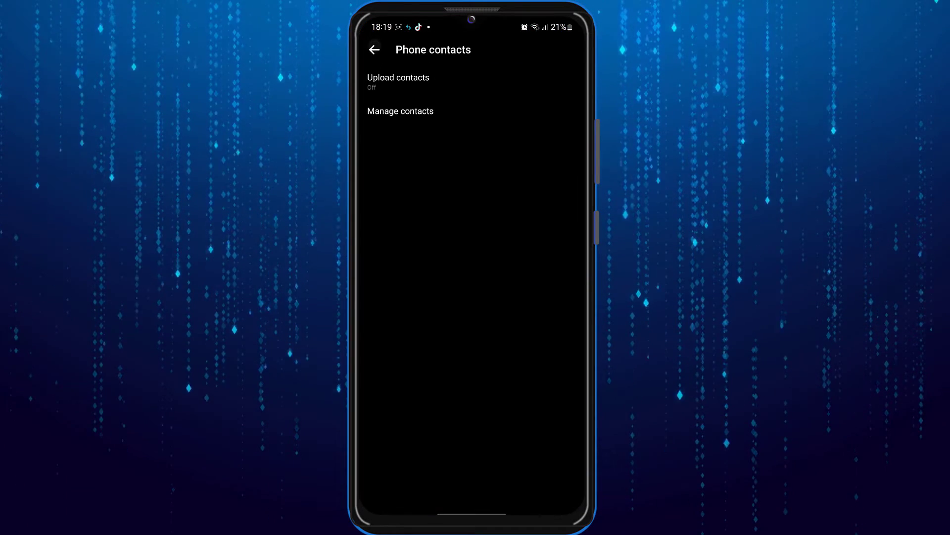